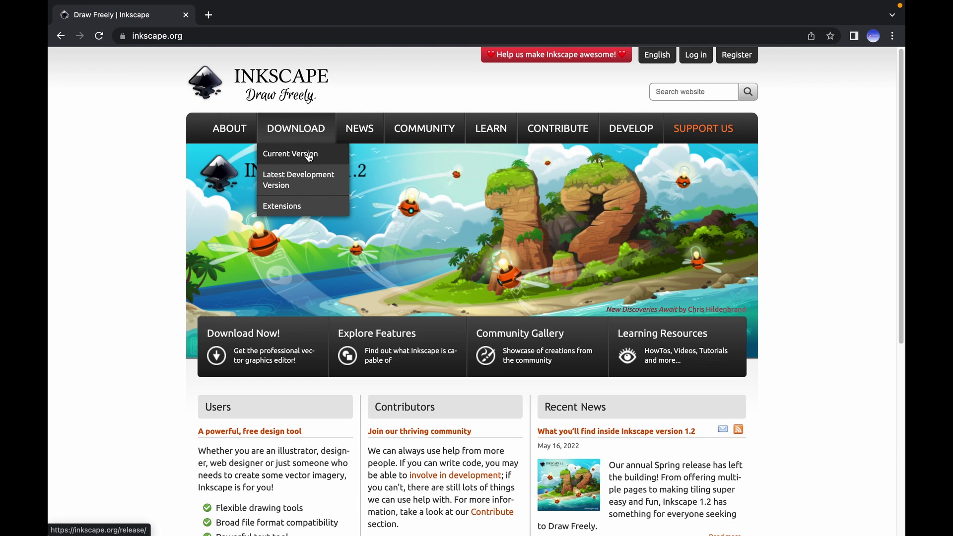
Step: Go to the Inkscape 1.2 current release page and choose macOS
click(310, 156)
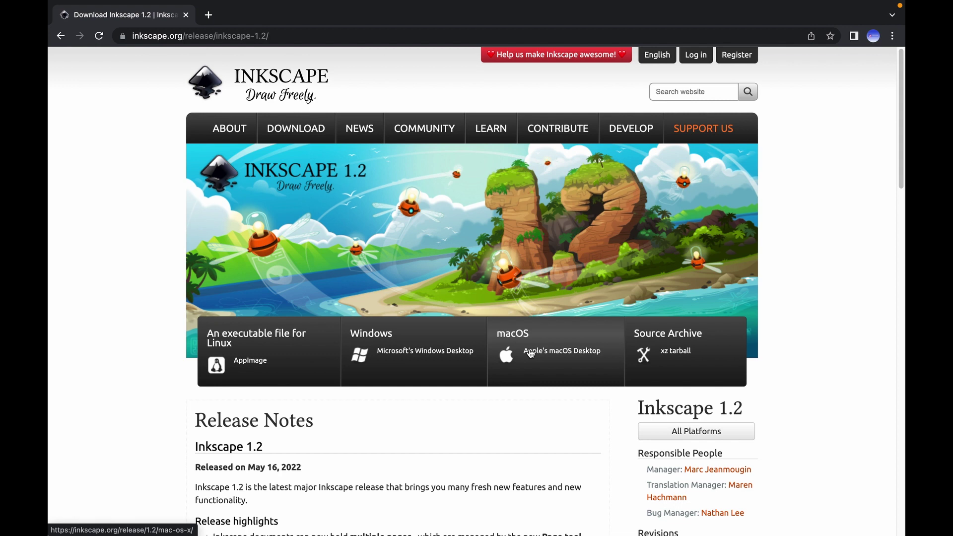
click(530, 353)
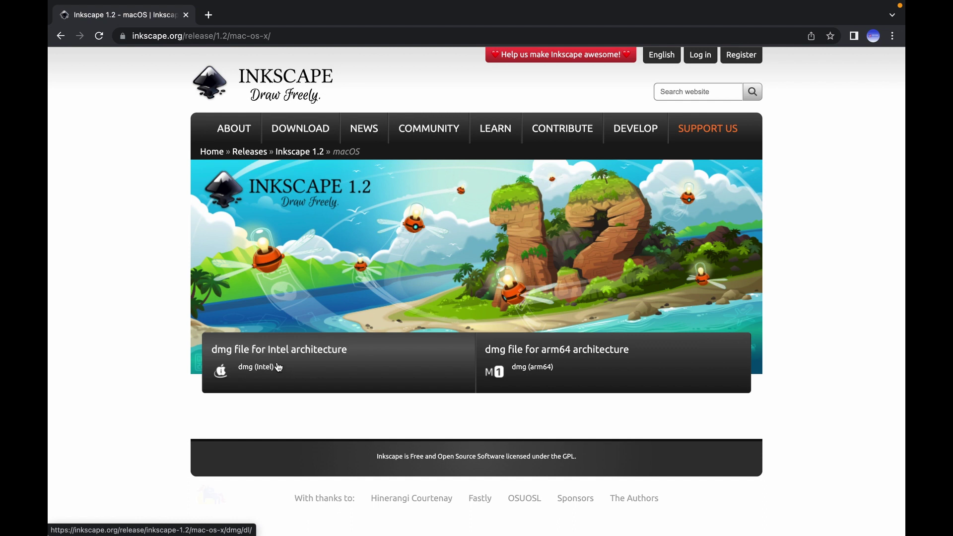
Step: Download the Inkscape 1.2 Intel dmg and show Chrome's downloads list
click(252, 367)
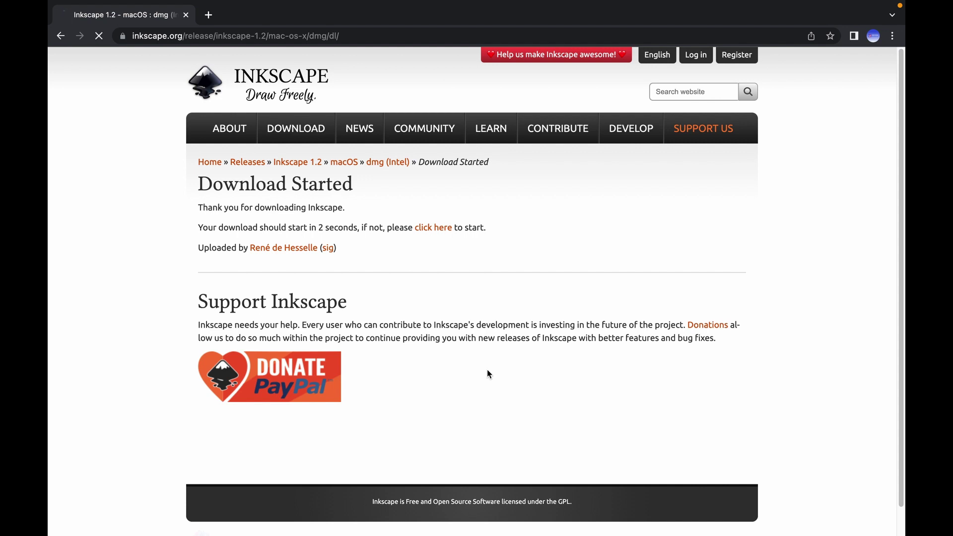
scroll(487, 373, down, 1)
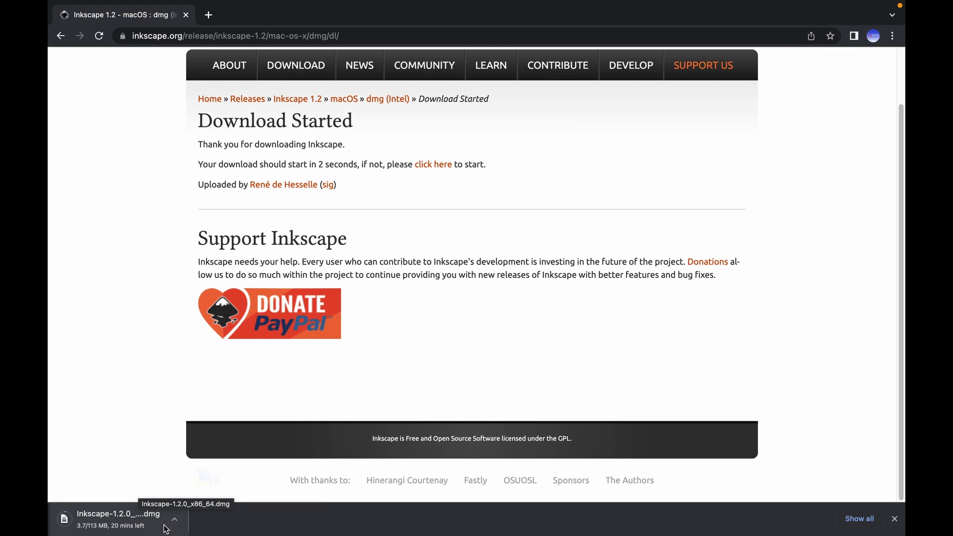
key(super+shift+j)
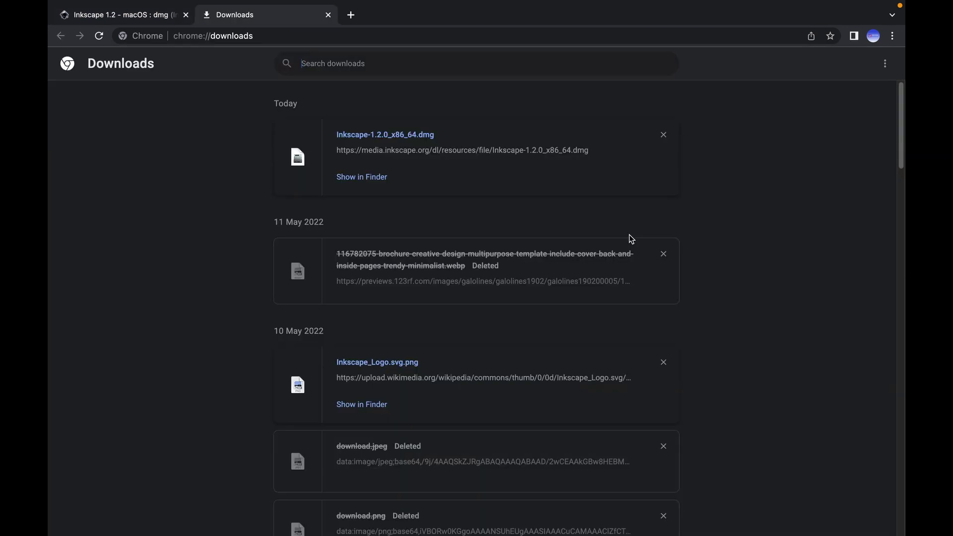
Step: Open the downloaded dmg from Finder and copy Inkscape into Applications, replacing the old copy
click(367, 180)
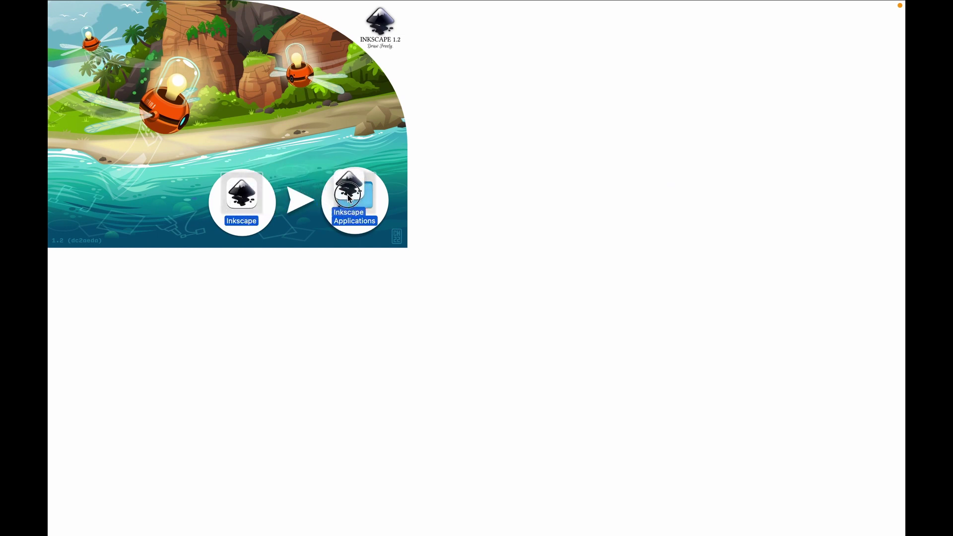
double_click(348, 198)
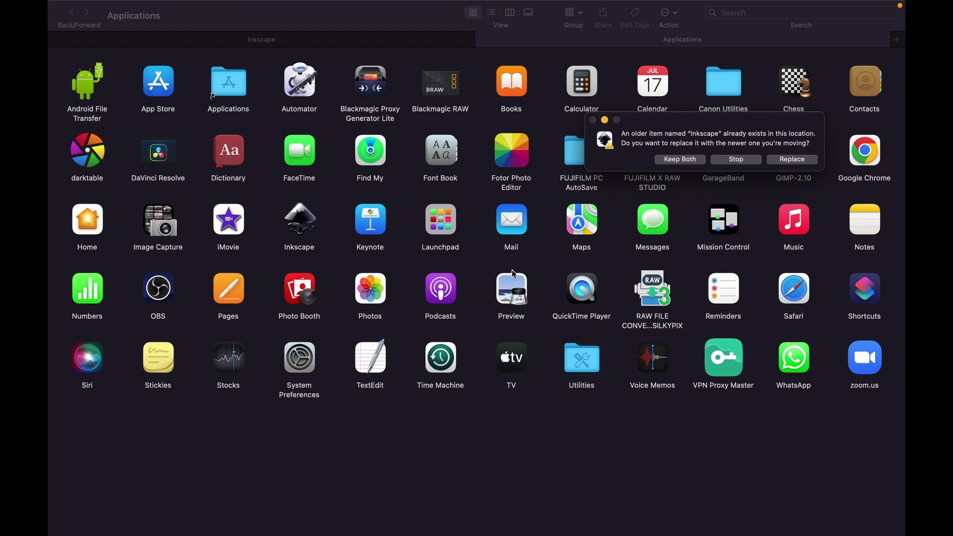
click(792, 159)
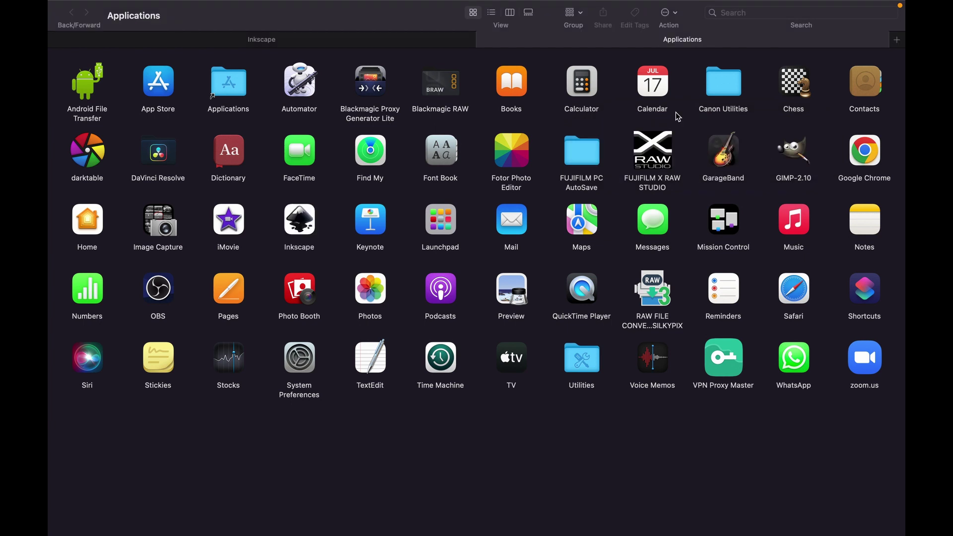
Step: Find Inkscape in Launchpad by searching 'in', launch it, and approve the security warning
key(F4)
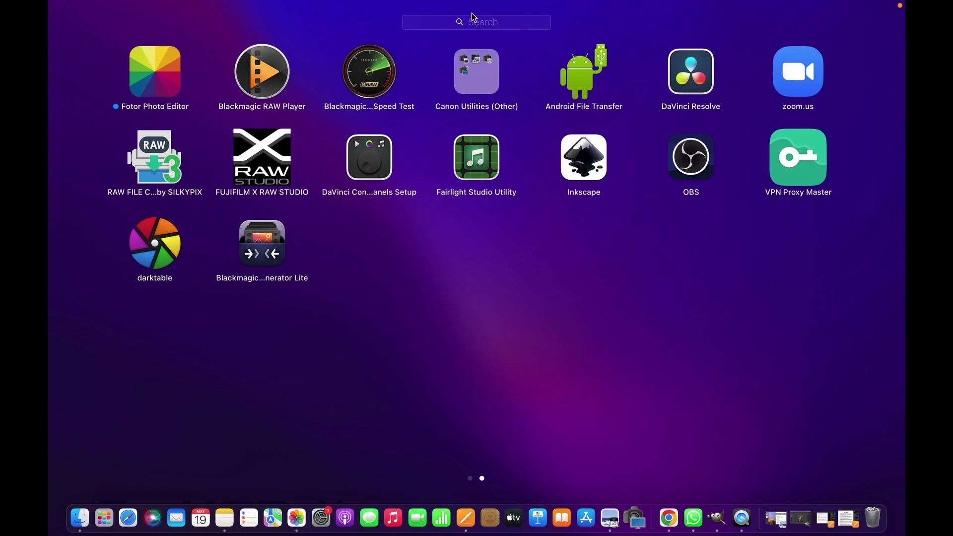
click(470, 24)
text(i)
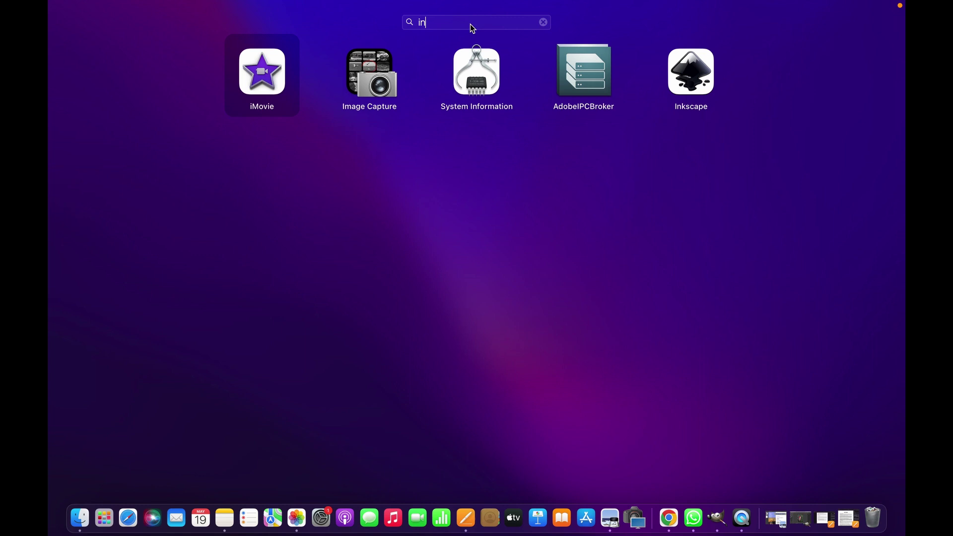
text(n)
click(533, 69)
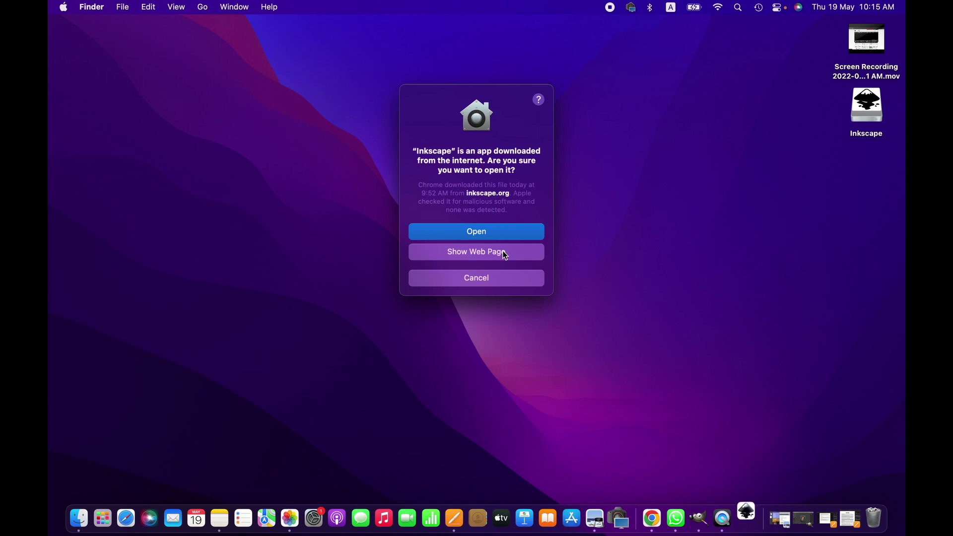
click(507, 231)
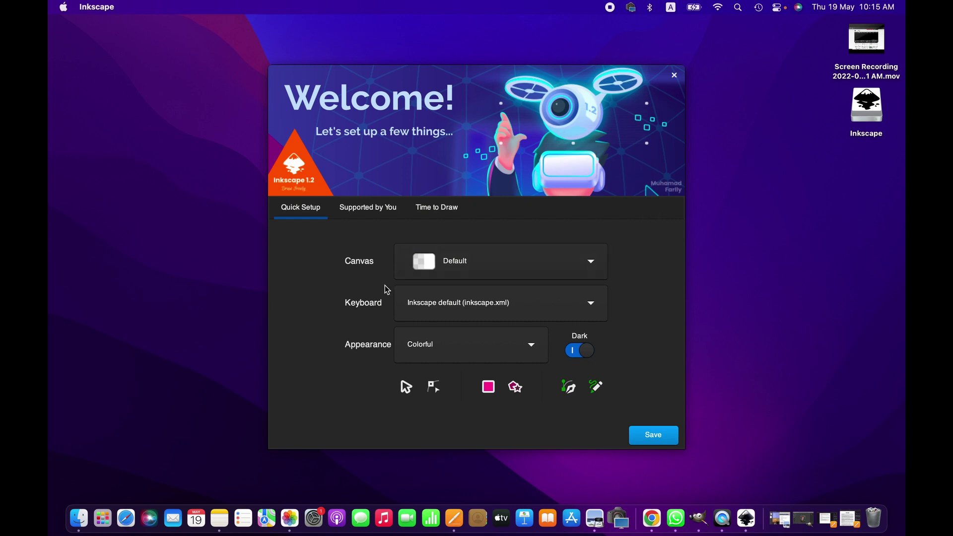
Step: Pick the Dark canvas, keeping the Inkscape shortcut scheme and Colorful appearance
click(586, 266)
click(564, 281)
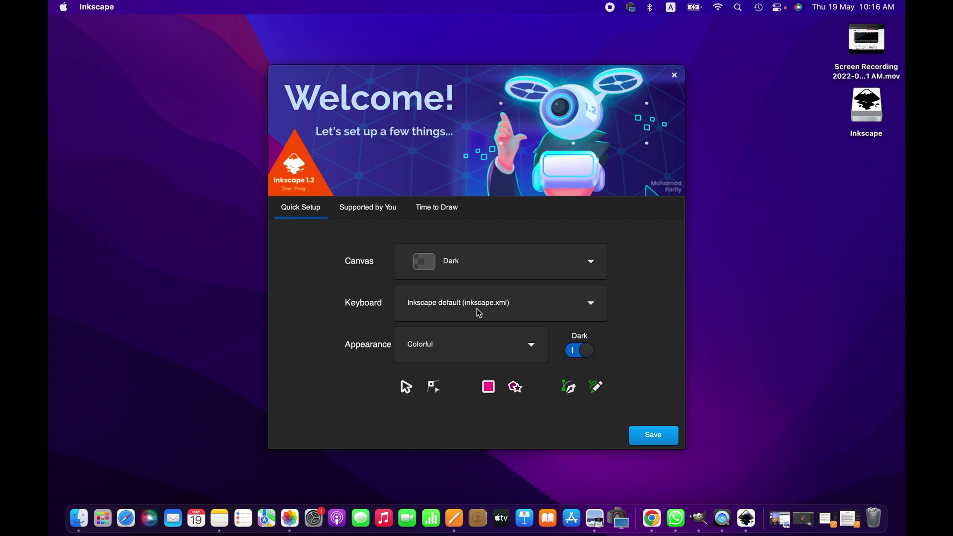
click(583, 308)
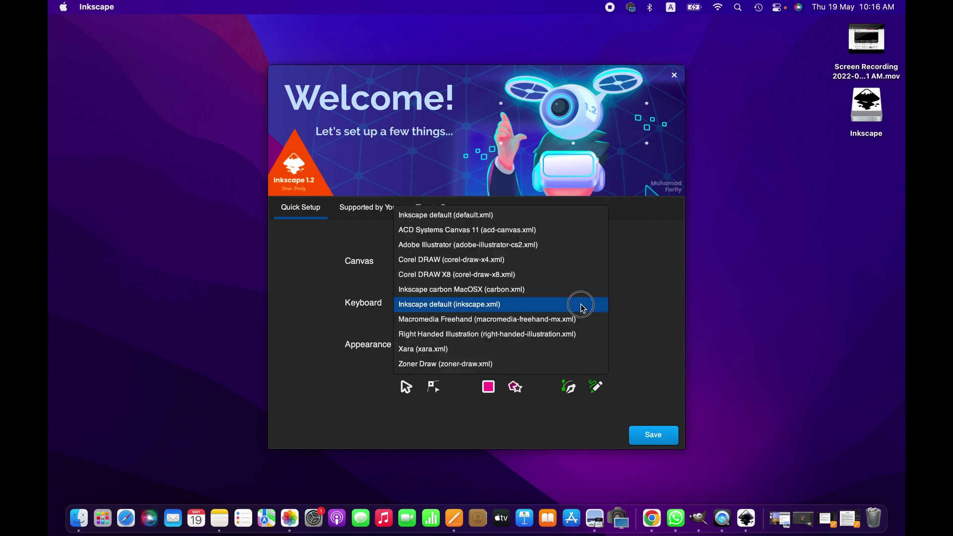
click(583, 308)
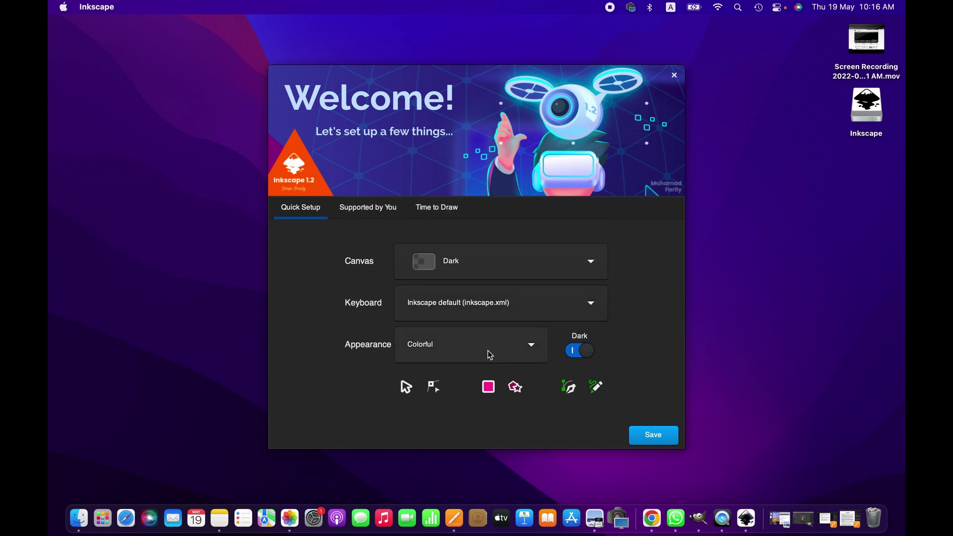
click(513, 351)
click(513, 346)
Step: Advance past the Supported by You page and create a new blank document
click(660, 440)
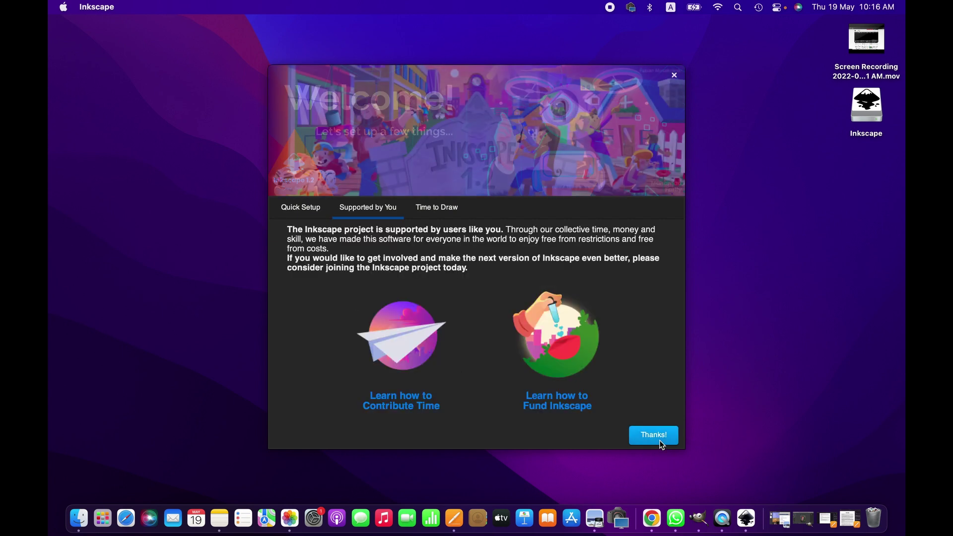
click(660, 440)
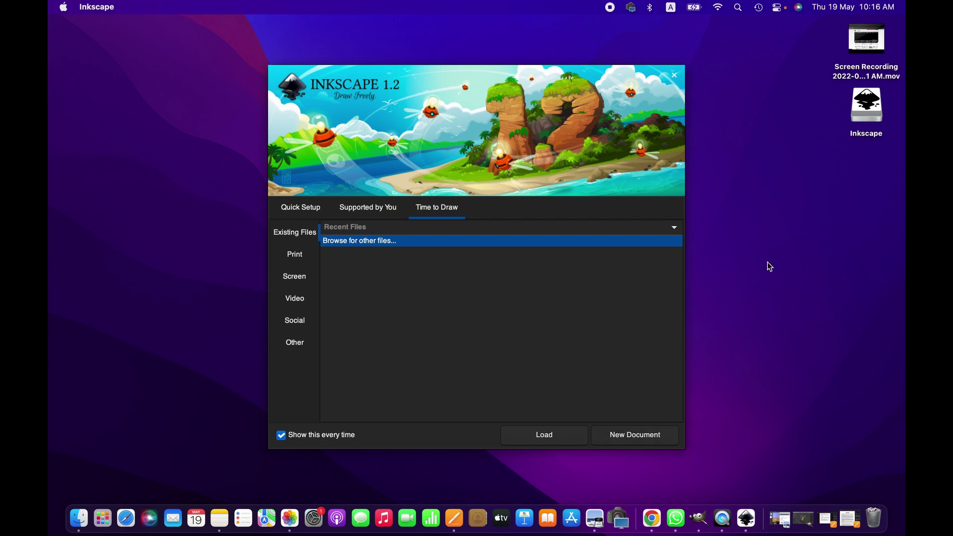
click(631, 438)
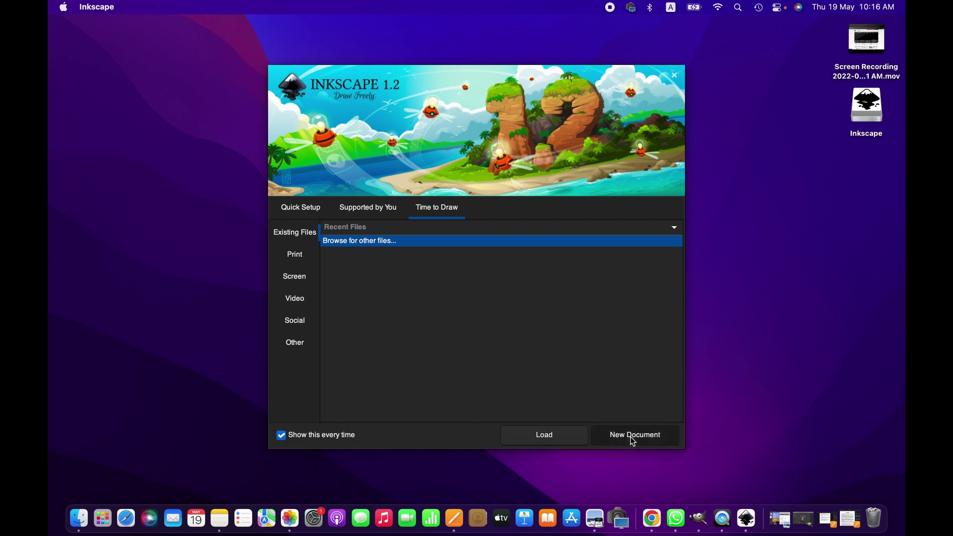